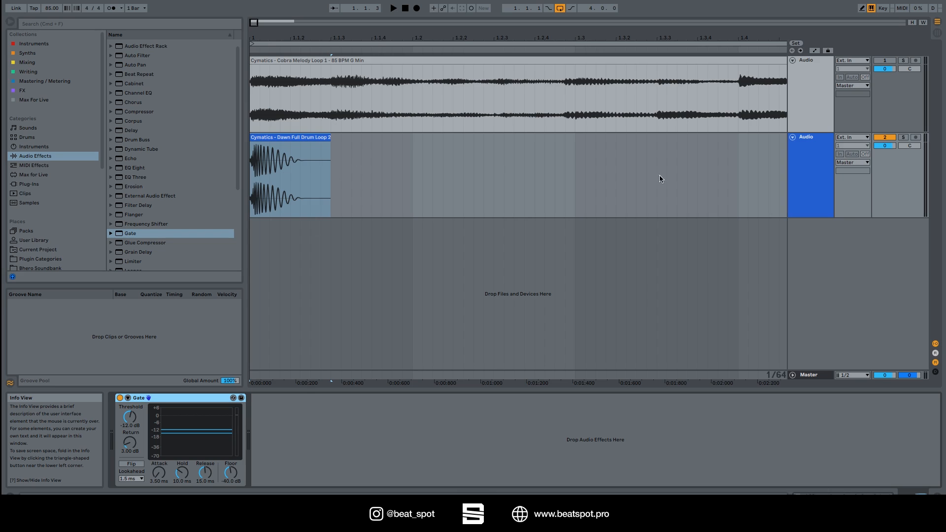
Bypass the Gate on the drum track and play the kick to hear it unprocessed.
{"action": "left_click", "coordinate": [120, 398]}
{"action": "key", "text": "space"}
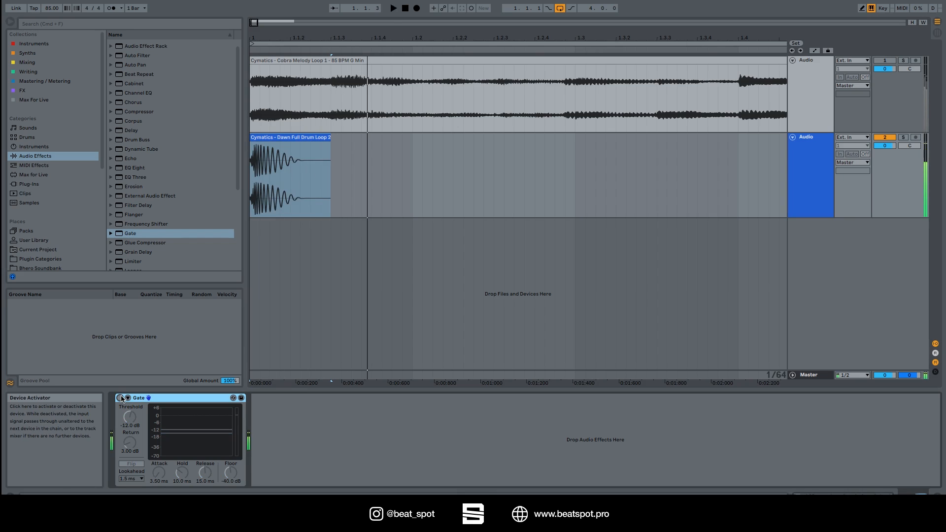
{"action": "key", "text": "space"}
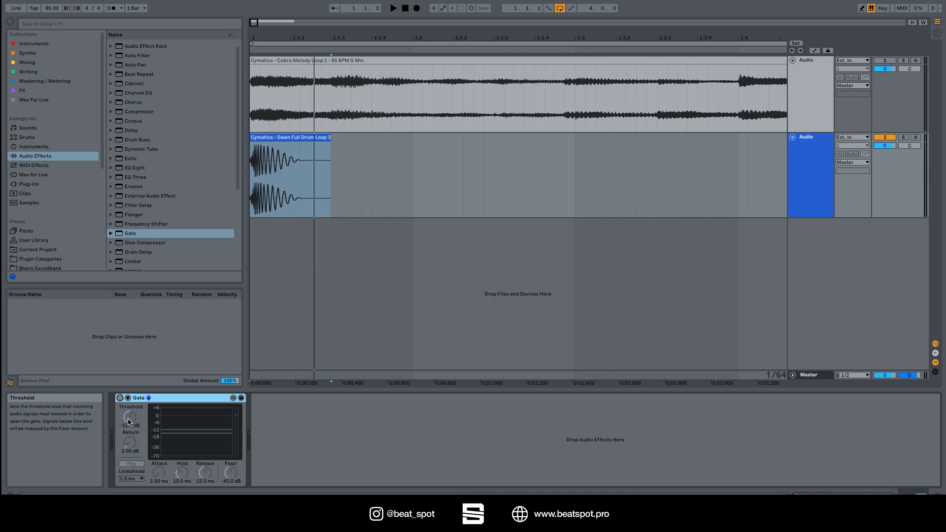
Reactivate the Gate and set both its Threshold and Return to 0.00 dB.
{"action": "left_click", "coordinate": [120, 398]}
{"action": "mouse_move", "coordinate": [129, 420]}
{"action": "left_mouse_down"}
{"action": "mouse_move", "coordinate": [129, 436]}
{"action": "mouse_move", "coordinate": [128, 422]}
{"action": "left_mouse_up"}
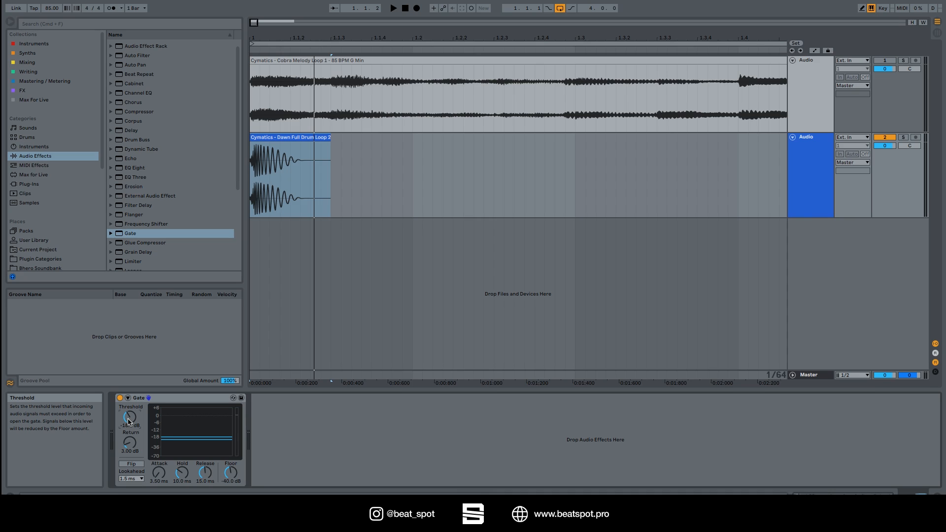
{"action": "left_click_drag", "start_coordinate": [129, 427], "coordinate": [128, 399]}
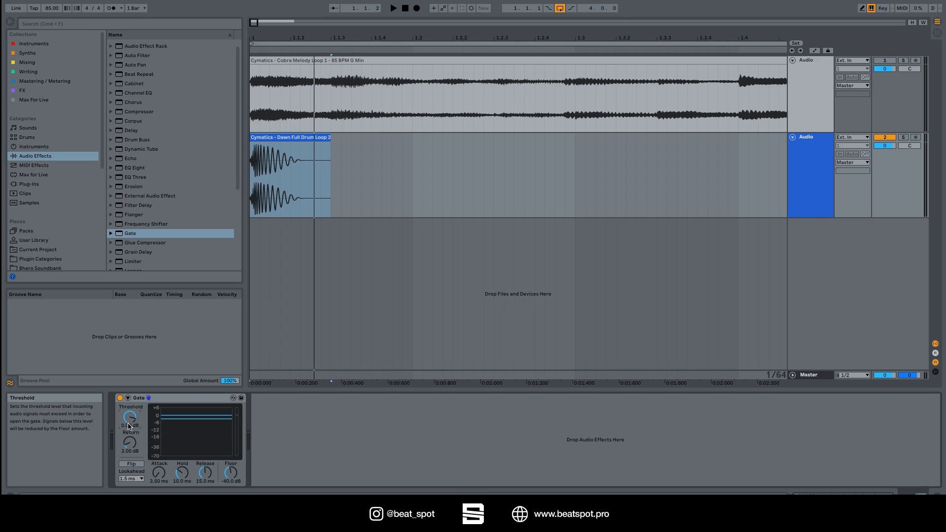
{"action": "left_click_drag", "start_coordinate": [129, 442], "coordinate": [130, 458]}
Play the kick several times to check how the Gate affects it.
{"action": "key", "text": "space"}
{"action": "key", "text": "space"}
{"action": "key", "text": "space"}
{"action": "key", "text": "space"}
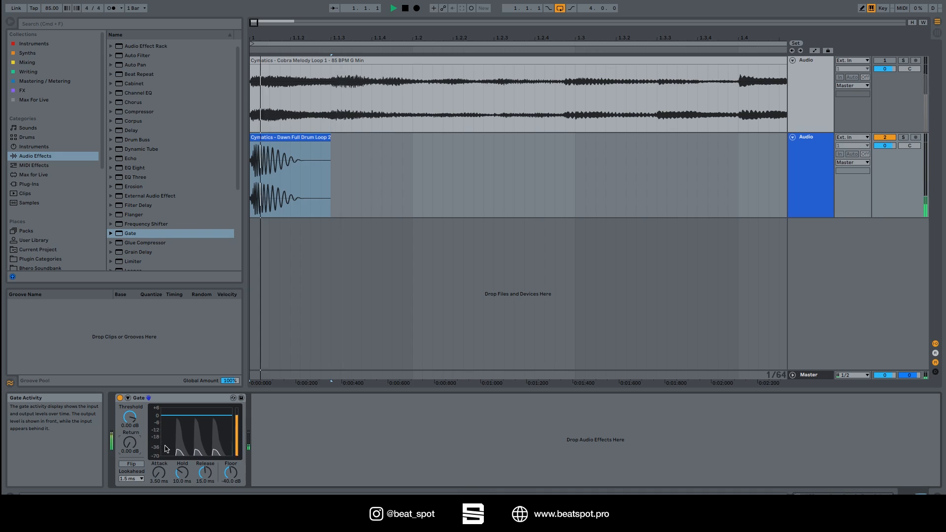
{"action": "key", "text": "space"}
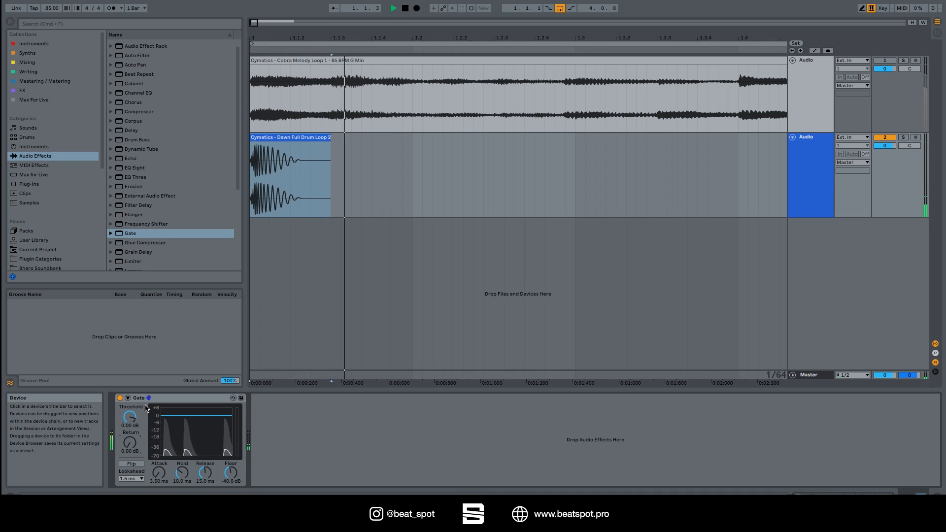
Lower the Gate's Threshold to -20.0 dB while replaying the kick repeatedly.
{"action": "left_click_drag", "start_coordinate": [130, 416], "coordinate": [130, 447]}
{"action": "key", "text": "space"}
{"action": "key", "text": "space"}
{"action": "key", "text": "space"}
{"action": "key", "text": "space"}
{"action": "key", "text": "space"}
{"action": "key", "text": "space"}
{"action": "key", "text": "space"}
{"action": "key", "text": "space"}
{"action": "key", "text": "space"}
{"action": "key", "text": "space"}
{"action": "key", "text": "space"}
{"action": "key", "text": "space"}
{"action": "key", "text": "space"}
{"action": "key", "text": "space"}
{"action": "key", "text": "space"}
{"action": "key", "text": "space"}
{"action": "key", "text": "space"}
{"action": "key", "text": "space"}
{"action": "key", "text": "space"}
{"action": "key", "text": "space"}
{"action": "key", "text": "space"}
{"action": "key", "text": "space"}
{"action": "key", "text": "space"}
{"action": "key", "text": "space"}
Mark a short section of the kick's decaying waveform and raise the Gate's Return to about 6 dB.
{"action": "left_click", "coordinate": [284, 158]}
{"action": "left_click_drag", "start_coordinate": [270, 150], "coordinate": [276, 151]}
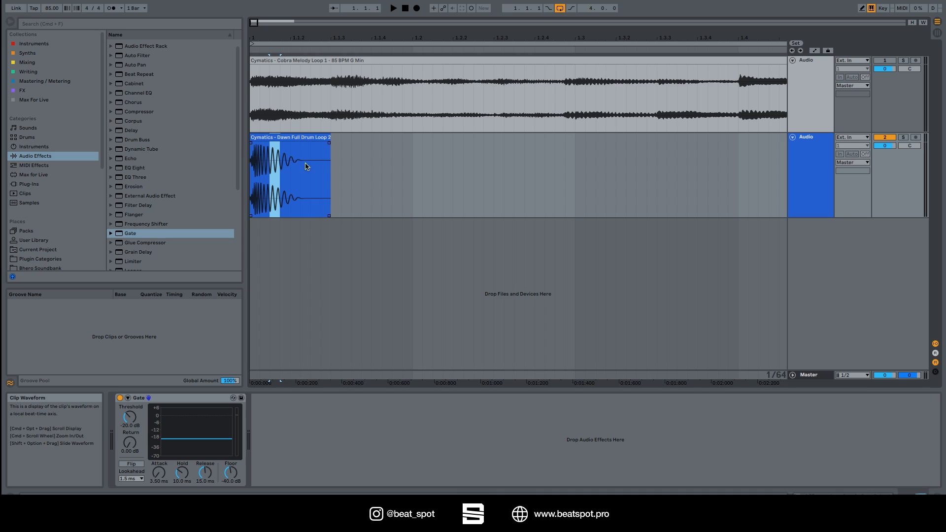
{"action": "left_click", "coordinate": [127, 446]}
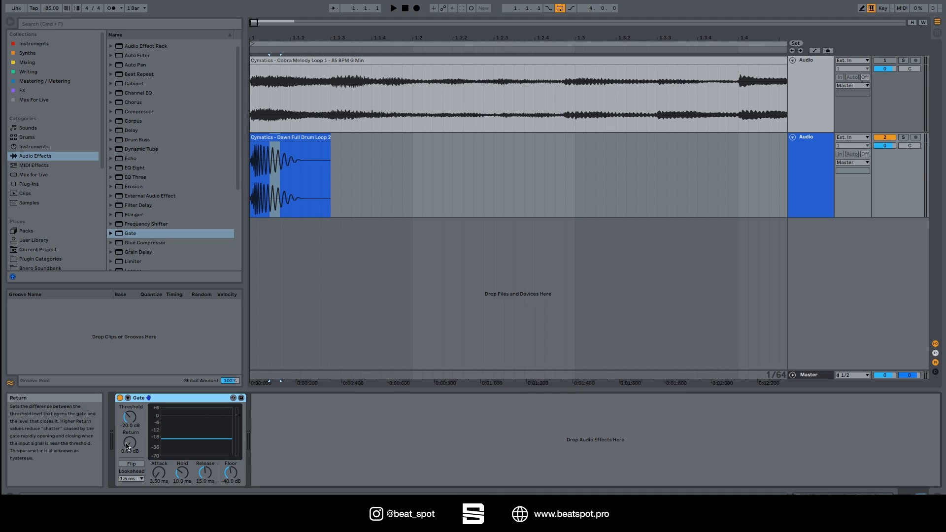
{"action": "left_click_drag", "start_coordinate": [126, 447], "coordinate": [127, 429]}
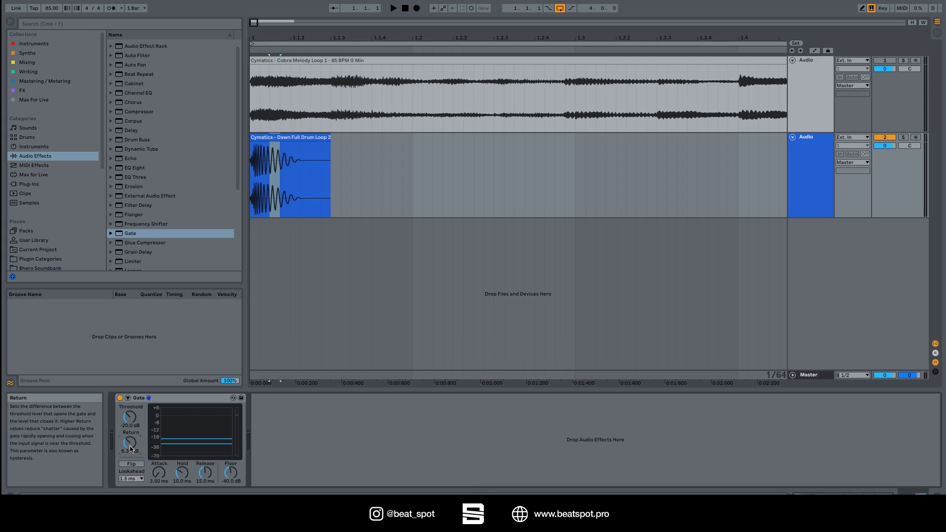
Raise the Gate's Return further in two passes while replaying the kick.
{"action": "key", "text": "space"}
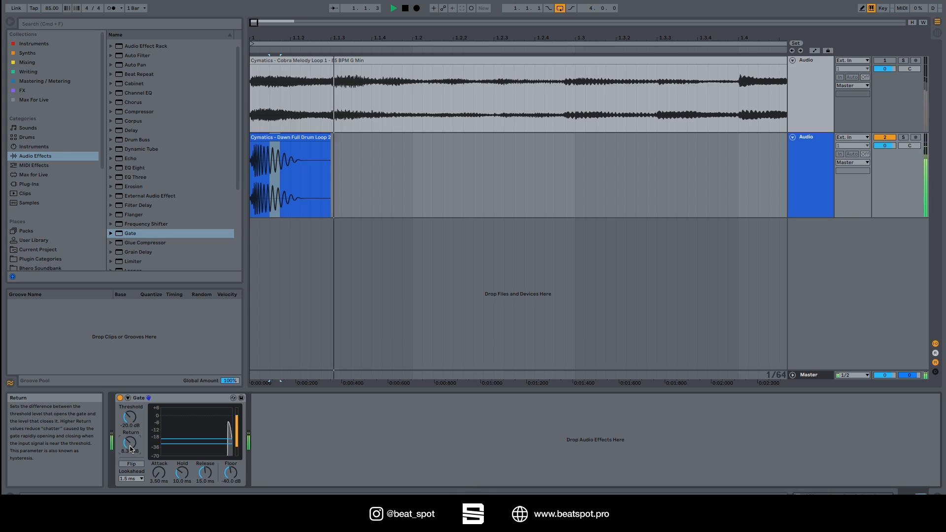
{"action": "key", "text": "space"}
{"action": "key", "text": "space"}
{"action": "left_click_drag", "start_coordinate": [130, 449], "coordinate": [130, 409]}
{"action": "key", "text": "space"}
{"action": "key", "text": "space"}
{"action": "key", "text": "space"}
{"action": "key", "text": "space"}
{"action": "key", "text": "space"}
{"action": "key", "text": "space"}
{"action": "key", "text": "space"}
{"action": "key", "text": "space"}
{"action": "left_click_drag", "start_coordinate": [130, 443], "coordinate": [130, 441]}
{"action": "key", "text": "space"}
{"action": "key", "text": "space"}
{"action": "key", "text": "space"}
{"action": "key", "text": "space"}
{"action": "key", "text": "space"}
{"action": "key", "text": "space"}
{"action": "key", "text": "space"}
{"action": "key", "text": "space"}
Bring the Gate's Return down to 0.00 dB while replaying the kick.
{"action": "left_click_drag", "start_coordinate": [130, 443], "coordinate": [130, 479]}
{"action": "key", "text": "space"}
{"action": "key", "text": "space"}
{"action": "key", "text": "space"}
{"action": "key", "text": "space"}
{"action": "left_click_drag", "start_coordinate": [130, 443], "coordinate": [130, 468]}
{"action": "key", "text": "space"}
{"action": "key", "text": "space"}
Enable the Gate's Flip option and lower the Threshold to about -19 dB during playback.
{"action": "left_click", "coordinate": [131, 466]}
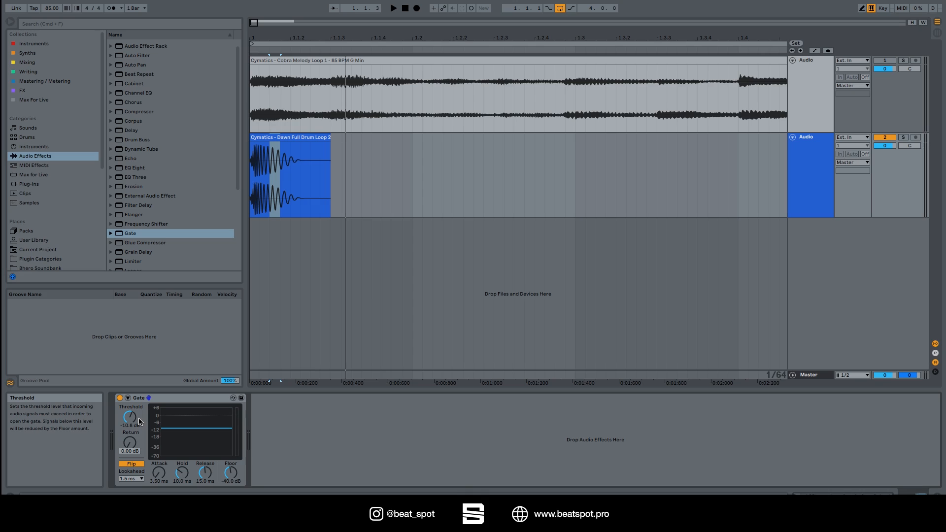
{"action": "left_click_drag", "start_coordinate": [140, 421], "coordinate": [136, 425]}
{"action": "key", "text": "space"}
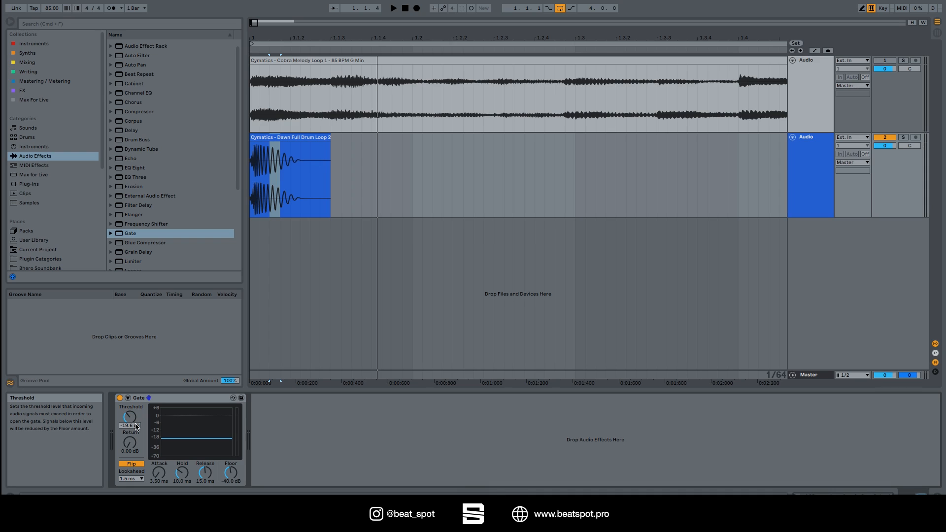
Set the Gate's Attack to 0.02 ms and its Threshold to -50.9 dB.
{"action": "left_click", "coordinate": [131, 479]}
{"action": "left_click_drag", "start_coordinate": [159, 472], "coordinate": [159, 485]}
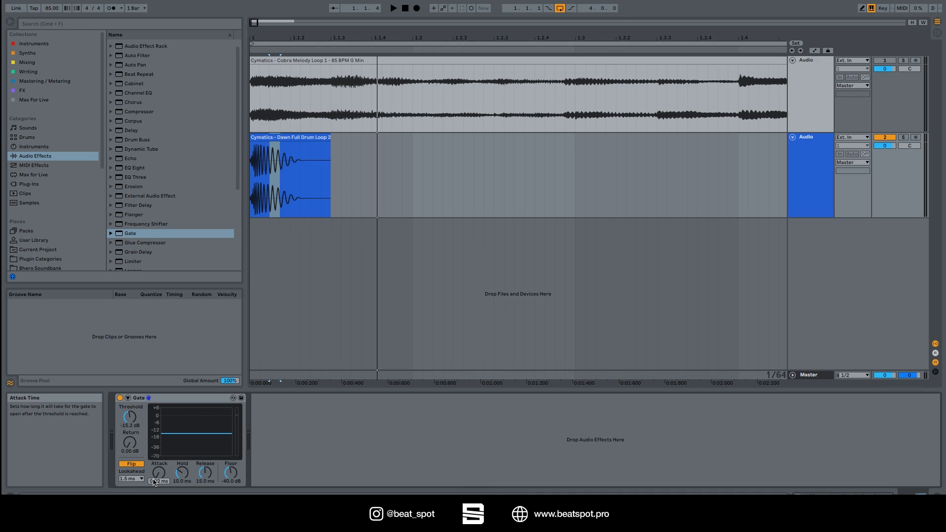
{"action": "mouse_move", "coordinate": [130, 416]}
{"action": "left_mouse_down"}
{"action": "mouse_move", "coordinate": [130, 430]}
{"action": "mouse_move", "coordinate": [130, 407]}
{"action": "left_mouse_up"}
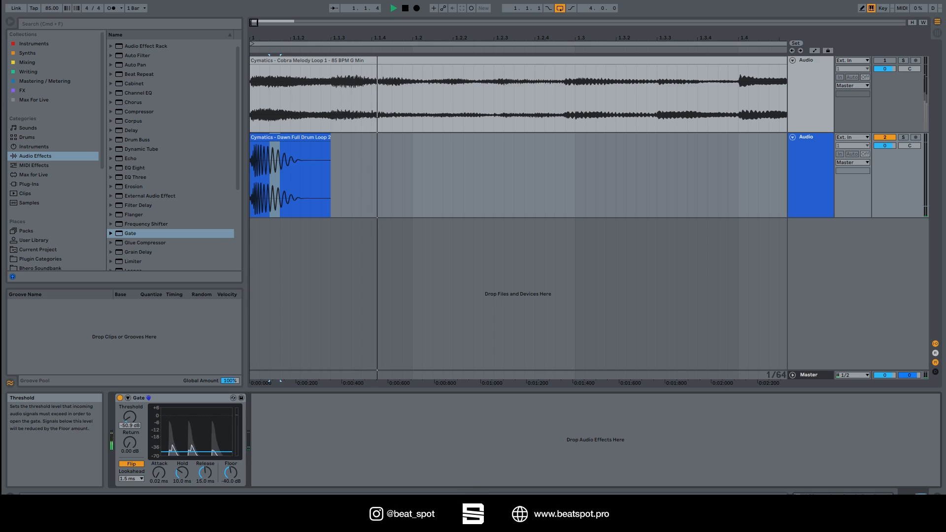
Turn off the Gate's Flip option and set the Threshold to -21.0 dB while replaying the kick.
{"action": "left_click", "coordinate": [131, 464]}
{"action": "mouse_move", "coordinate": [129, 417]}
{"action": "left_mouse_down"}
{"action": "mouse_move", "coordinate": [129, 445]}
{"action": "mouse_move", "coordinate": [129, 430]}
{"action": "left_mouse_up"}
{"action": "key", "text": "space"}
{"action": "key", "text": "space"}
{"action": "key", "text": "space"}
{"action": "key", "text": "space"}
{"action": "key", "text": "space"}
{"action": "key", "text": "space"}
{"action": "key", "text": "space"}
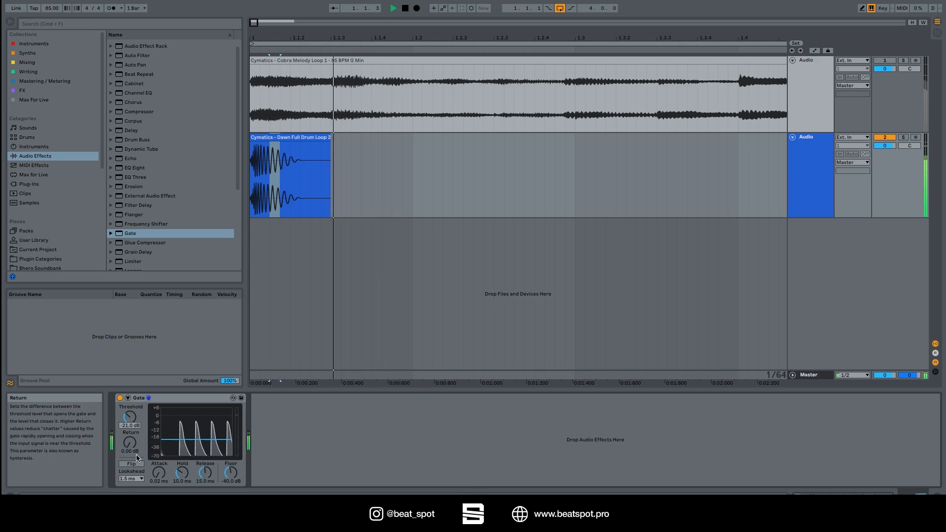
Set the Gate's Attack to 11.9 ms and Hold to about 9.2 ms while replaying the kick.
{"action": "left_click_drag", "start_coordinate": [159, 475], "coordinate": [181, 482]}
{"action": "key", "text": "space"}
{"action": "key", "text": "space"}
{"action": "key", "text": "space"}
{"action": "key", "text": "space"}
{"action": "key", "text": "space"}
{"action": "key", "text": "space"}
{"action": "key", "text": "space"}
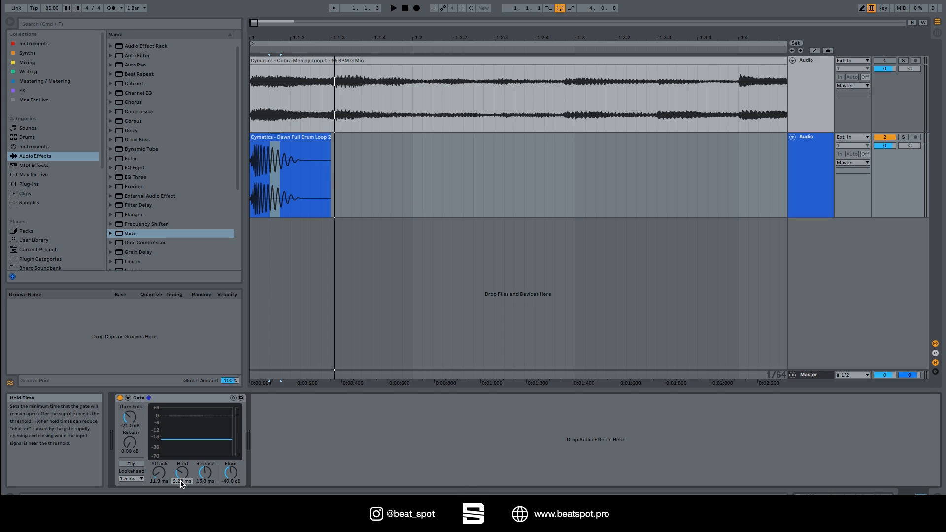
{"action": "key", "text": "space"}
{"action": "key", "text": "space"}
{"action": "key", "text": "space"}
Shorten the Gate's Hold time while replaying the kick.
{"action": "left_click_drag", "start_coordinate": [180, 483], "coordinate": [182, 517]}
{"action": "key", "text": "space"}
{"action": "key", "text": "space"}
{"action": "key", "text": "space"}
{"action": "key", "text": "space"}
{"action": "key", "text": "space"}
{"action": "key", "text": "space"}
{"action": "key", "text": "space"}
{"action": "key", "text": "space"}
{"action": "key", "text": "space"}
{"action": "key", "text": "space"}
Shorten the Gate's Release time while replaying the kick.
{"action": "left_click_drag", "start_coordinate": [182, 473], "coordinate": [205, 513]}
{"action": "key", "text": "space"}
{"action": "key", "text": "space"}
{"action": "key", "text": "space"}
{"action": "key", "text": "space"}
{"action": "key", "text": "space"}
{"action": "key", "text": "space"}
{"action": "key", "text": "space"}
{"action": "key", "text": "space"}
Lower the Gate's Threshold to -28.6 dB while replaying the kick.
{"action": "left_click_drag", "start_coordinate": [130, 425], "coordinate": [130, 440]}
{"action": "key", "text": "space"}
{"action": "key", "text": "space"}
{"action": "key", "text": "space"}
{"action": "key", "text": "space"}
{"action": "key", "text": "space"}
Select the whole kick clip and replay it to check the gated tail.
{"action": "left_click", "coordinate": [272, 137]}
{"action": "key", "text": "space"}
{"action": "key", "text": "space"}
{"action": "key", "text": "space"}
{"action": "key", "text": "space"}
{"action": "key", "text": "space"}
{"action": "key", "text": "space"}
{"action": "key", "text": "space"}
Set the Gate's Hold to 21.7 ms while replaying the kick.
{"action": "mouse_move", "coordinate": [181, 474]}
{"action": "left_mouse_down"}
{"action": "mouse_move", "coordinate": [181, 493]}
{"action": "mouse_move", "coordinate": [182, 460]}
{"action": "left_mouse_up"}
{"action": "key", "text": "space"}
{"action": "key", "text": "space"}
{"action": "key", "text": "space"}
{"action": "key", "text": "space"}
{"action": "key", "text": "space"}
{"action": "key", "text": "space"}
{"action": "key", "text": "space"}
{"action": "key", "text": "space"}
Set the Gate's Release to 258 ms while replaying the kick.
{"action": "left_click_drag", "start_coordinate": [205, 473], "coordinate": [205, 424]}
{"action": "key", "text": "space"}
{"action": "key", "text": "space"}
{"action": "key", "text": "space"}
{"action": "key", "text": "space"}
{"action": "key", "text": "space"}
{"action": "key", "text": "space"}
{"action": "key", "text": "space"}
Try a much longer Gate Attack while replaying the kick and settle it at 31.0 ms.
{"action": "left_click_drag", "start_coordinate": [159, 473], "coordinate": [159, 434]}
{"action": "key", "text": "space"}
{"action": "key", "text": "space"}
{"action": "key", "text": "space"}
{"action": "key", "text": "space"}
{"action": "key", "text": "space"}
{"action": "key", "text": "space"}
{"action": "key", "text": "space"}
{"action": "key", "text": "space"}
{"action": "left_click_drag", "start_coordinate": [159, 473], "coordinate": [159, 492]}
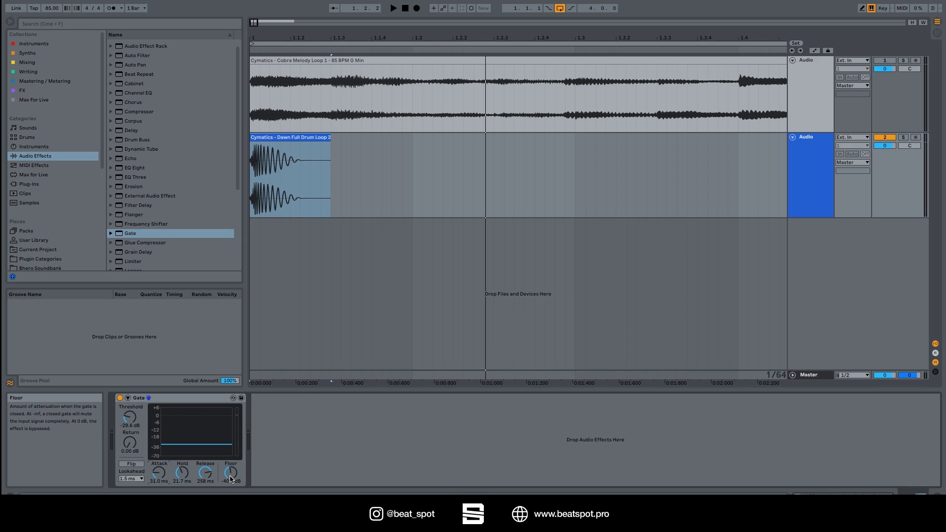
Raise the Gate's Floor to 0.00 dB while replaying the kick.
{"action": "left_click_drag", "start_coordinate": [230, 476], "coordinate": [230, 438]}
{"action": "key", "text": "space"}
{"action": "key", "text": "space"}
{"action": "key", "text": "space"}
{"action": "key", "text": "space"}
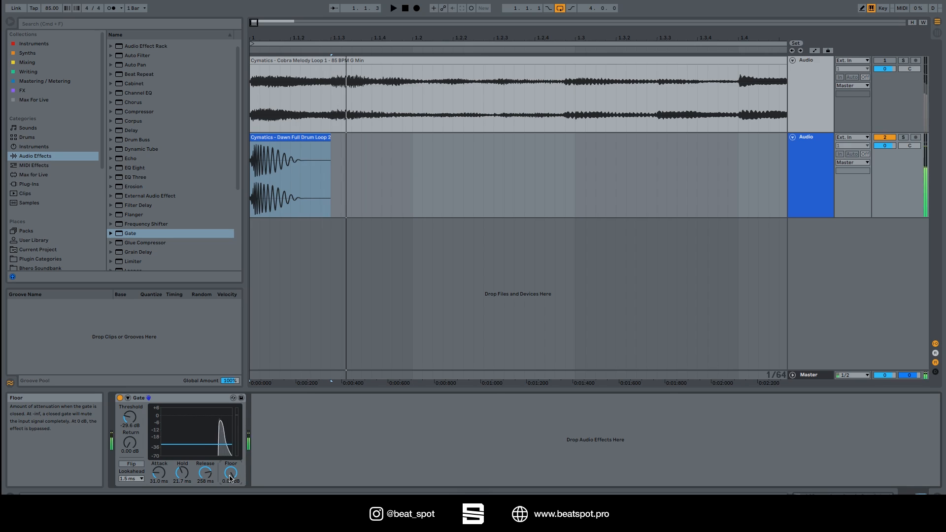
{"action": "key", "text": "space"}
Lower the Gate's Floor to -inf dB and replay the kick.
{"action": "left_click_drag", "start_coordinate": [230, 475], "coordinate": [230, 522]}
{"action": "key", "text": "space"}
{"action": "key", "text": "space"}
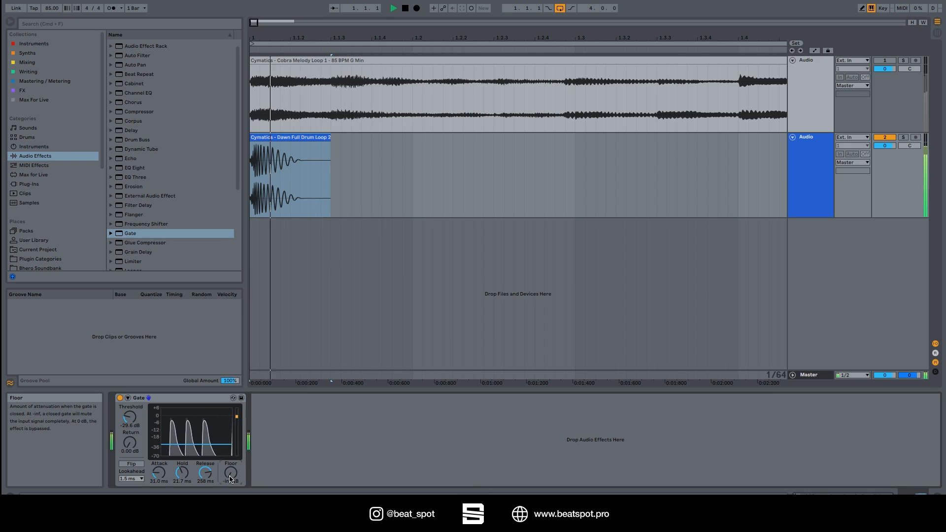
{"action": "key", "text": "space"}
{"action": "key", "text": "space"}
Raise the Gate's Threshold to -10.8 dB and replay the kick several times.
{"action": "left_click_drag", "start_coordinate": [130, 418], "coordinate": [130, 388]}
{"action": "key", "text": "space"}
{"action": "key", "text": "space"}
{"action": "key", "text": "space"}
{"action": "key", "text": "space"}
{"action": "key", "text": "space"}
Try a much higher Gate Floor at the raised threshold while replaying the kick.
{"action": "left_click_drag", "start_coordinate": [231, 473], "coordinate": [231, 429]}
{"action": "key", "text": "space"}
{"action": "key", "text": "space"}
{"action": "key", "text": "space"}
{"action": "key", "text": "space"}
{"action": "key", "text": "space"}
Return the Gate's Floor to -inf dB and replay the kick for comparison.
{"action": "left_click_drag", "start_coordinate": [231, 473], "coordinate": [231, 517]}
{"action": "key", "text": "space"}
{"action": "key", "text": "space"}
{"action": "key", "text": "space"}
{"action": "key", "text": "space"}
{"action": "key", "text": "space"}
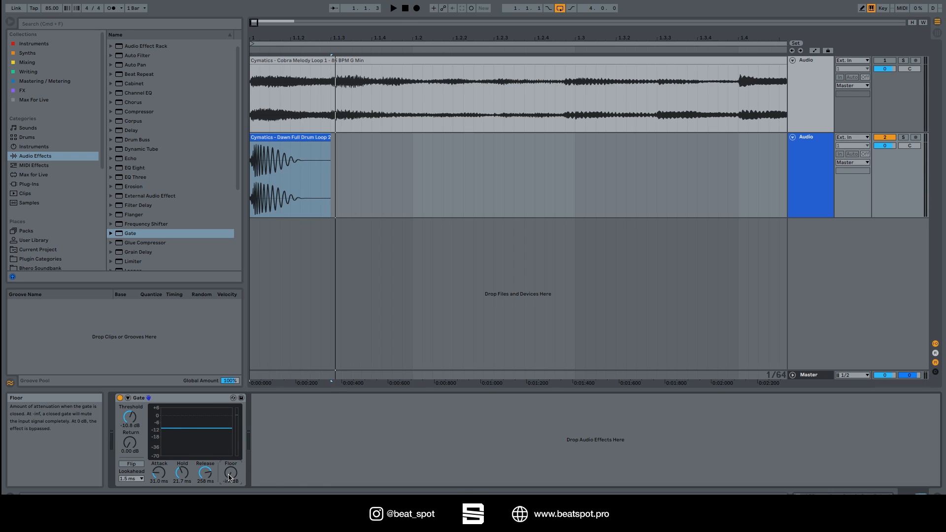
Reveal the Gate's sidechain settings and move the Gate from the kick track to the melody track.
{"action": "left_click", "coordinate": [128, 398]}
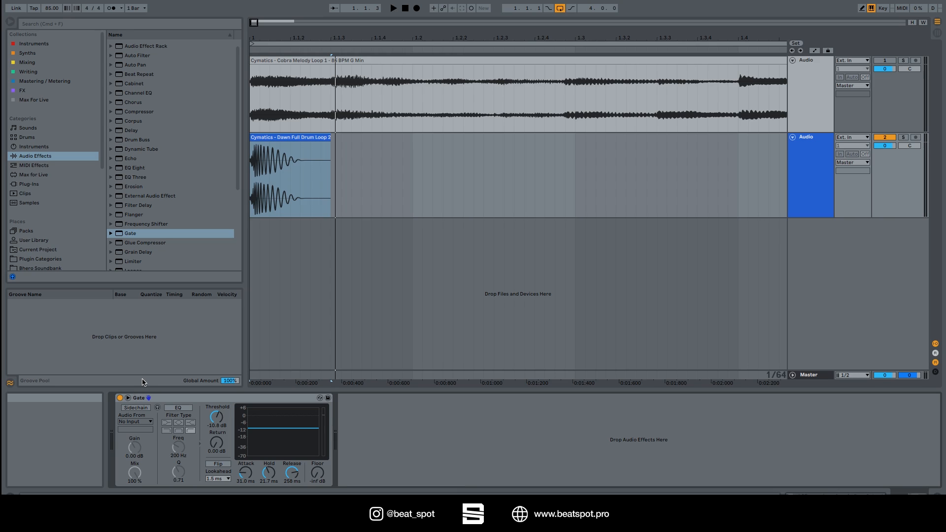
{"action": "left_click", "coordinate": [804, 97]}
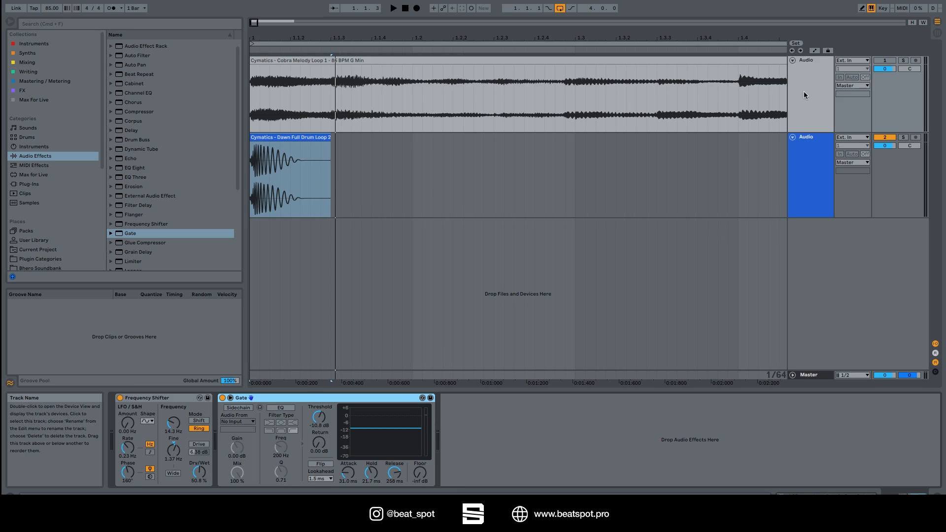
Delete the Frequency Shifter from the melody track and solo that track.
{"action": "left_click", "coordinate": [150, 401]}
{"action": "key", "text": "Delete"}
{"action": "left_click", "coordinate": [903, 61]}
Set the melody Gate's Threshold to -31.8 dB while playing the melody clip.
{"action": "left_click", "coordinate": [568, 61]}
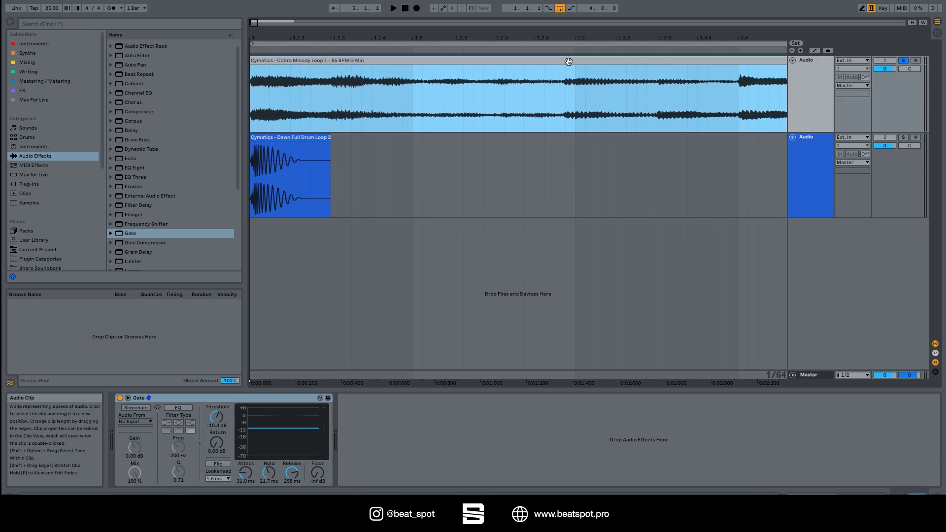
{"action": "key", "text": "space"}
{"action": "mouse_move", "coordinate": [216, 417]}
{"action": "left_mouse_down"}
{"action": "mouse_move", "coordinate": [216, 439]}
{"action": "mouse_move", "coordinate": [210, 419]}
{"action": "left_mouse_up"}
{"action": "key", "text": "space"}
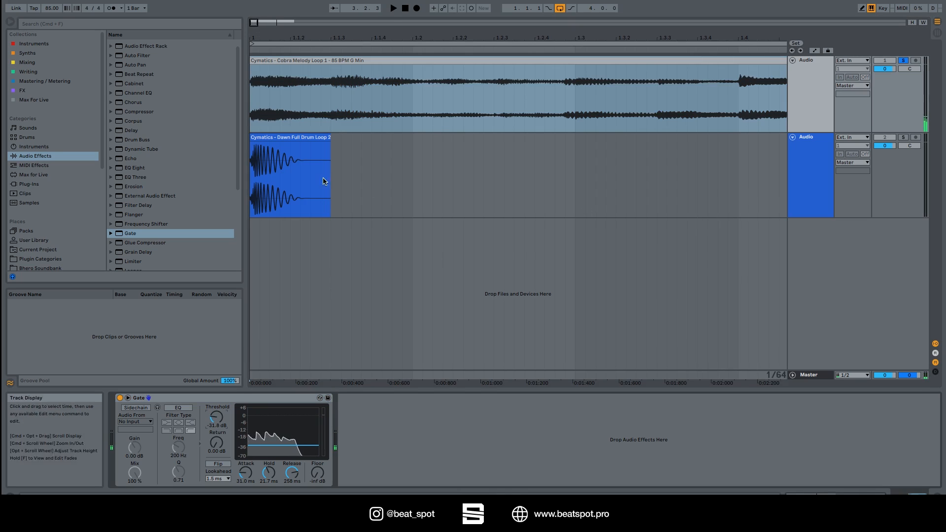
Select the kick as a one-beat region and duplicate it 16 times to repeat on every beat beneath the melody.
{"action": "left_click_drag", "start_coordinate": [412, 170], "coordinate": [250, 171]}
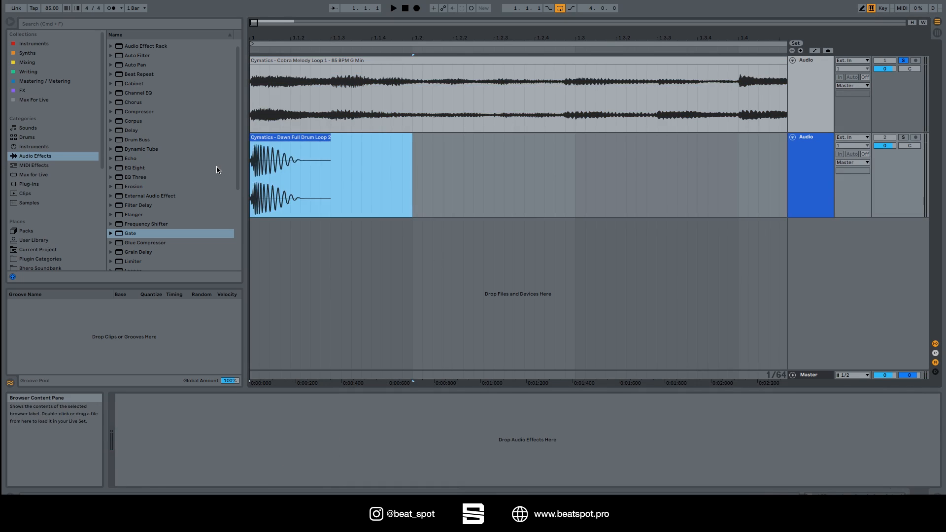
{"action": "key", "text": "super+d"}
{"action": "key", "text": "super+d"}
{"action": "key", "text": "super+d"}
{"action": "key", "text": "super+d"}
{"action": "key", "text": "super+d"}
{"action": "key", "text": "super+d"}
{"action": "key", "text": "super+d"}
{"action": "key", "text": "super+d"}
{"action": "key", "text": "super+d"}
{"action": "key", "text": "super+d"}
{"action": "key", "text": "super+d"}
{"action": "key", "text": "super+d"}
{"action": "key", "text": "super+d"}
{"action": "key", "text": "super+d"}
{"action": "key", "text": "super+d"}
{"action": "key", "text": "super+d"}
{"action": "scroll", "coordinate": [424, 59], "scroll_direction": "down", "scroll_amount": 10}
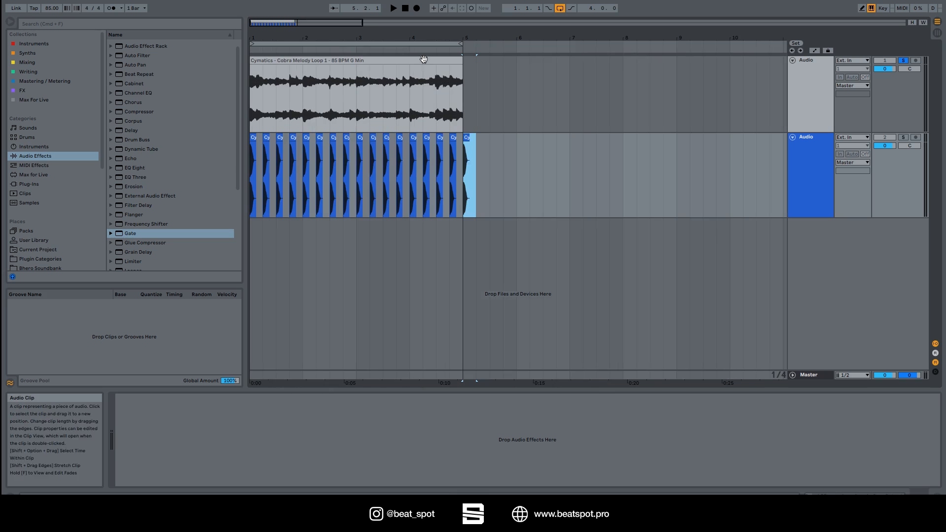
Enable Sidechain on the melody track's Gate and take its input from the kick's Audio track, Post FX.
{"action": "left_click", "coordinate": [826, 112]}
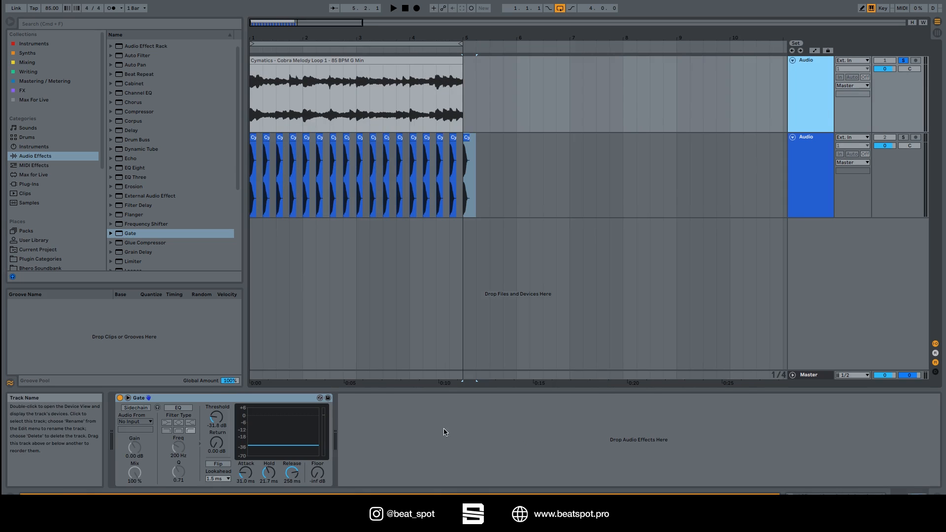
{"action": "left_click", "coordinate": [127, 408]}
{"action": "left_click", "coordinate": [133, 423]}
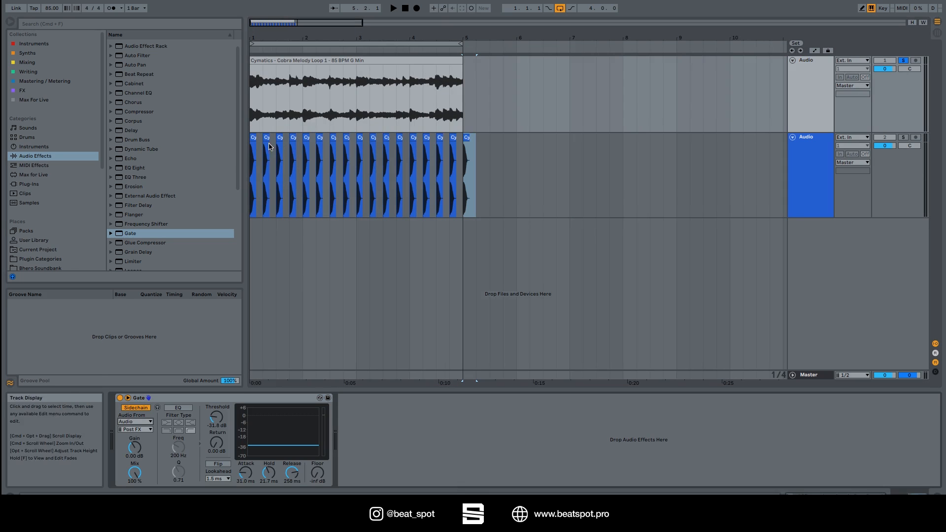
Play the sidechained melody and set the Gate's Attack to 40.5 ms, Hold to 17.2 ms and Release to 1.43 ms.
{"action": "left_click", "coordinate": [252, 153]}
{"action": "key", "text": "space"}
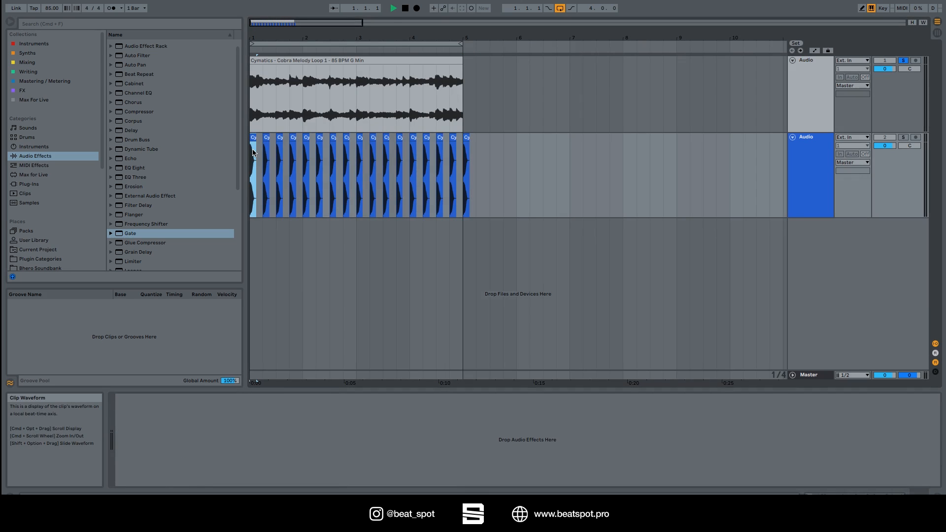
{"action": "left_click", "coordinate": [279, 59]}
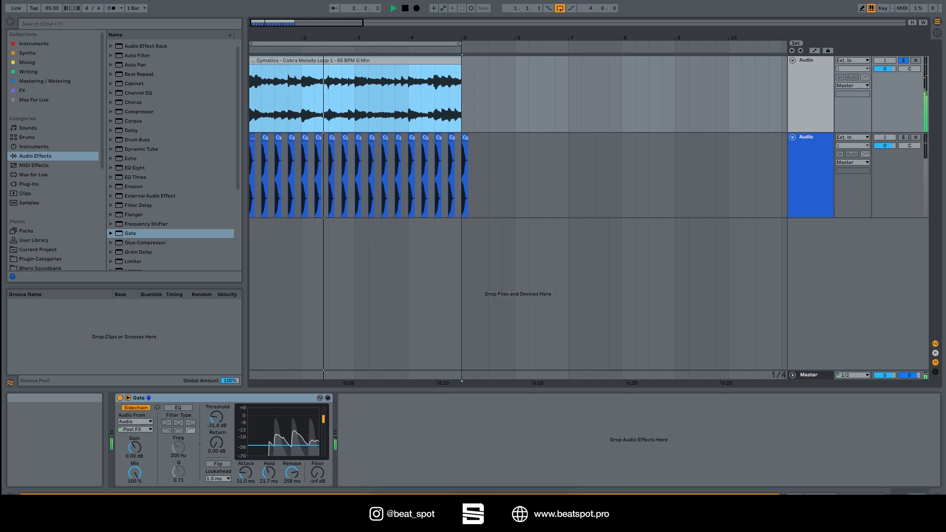
{"action": "left_click_drag", "start_coordinate": [292, 472], "coordinate": [273, 479]}
{"action": "key", "text": "space"}
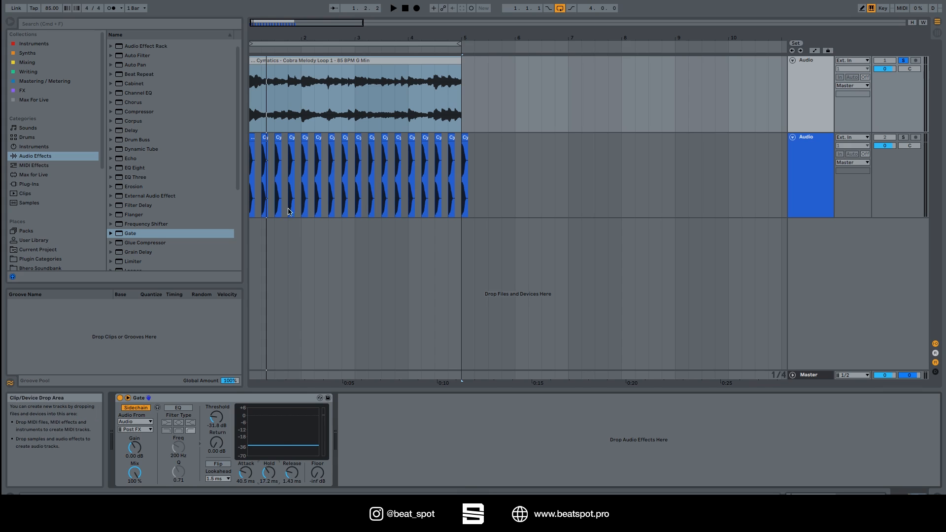
Move the kick track above the melody track and reselect the melody track.
{"action": "left_click", "coordinate": [812, 153]}
{"action": "left_click_drag", "start_coordinate": [812, 150], "coordinate": [806, 89]}
{"action": "left_click", "coordinate": [800, 172]}
Turn on the Gate's Flip during playback, lowering its Threshold to -inf dB and its Attack to near zero.
{"action": "key", "text": "space"}
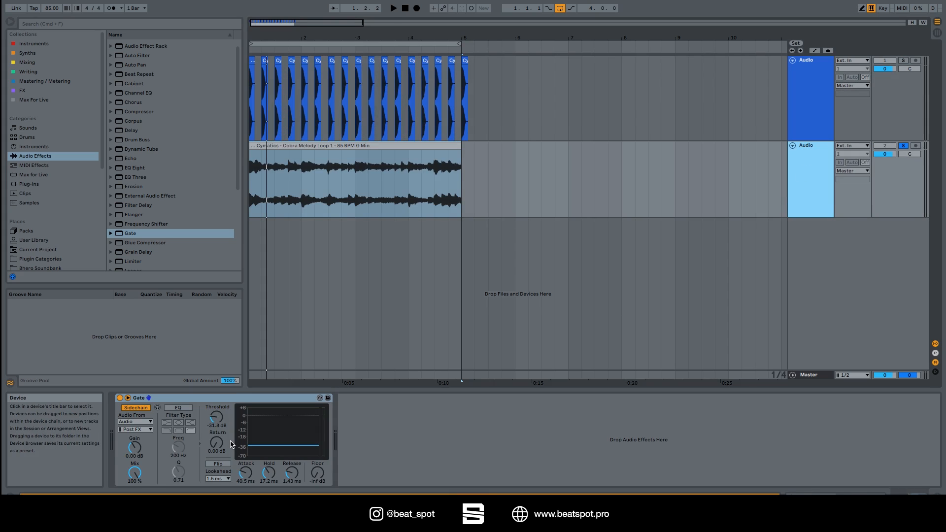
{"action": "left_click", "coordinate": [221, 463]}
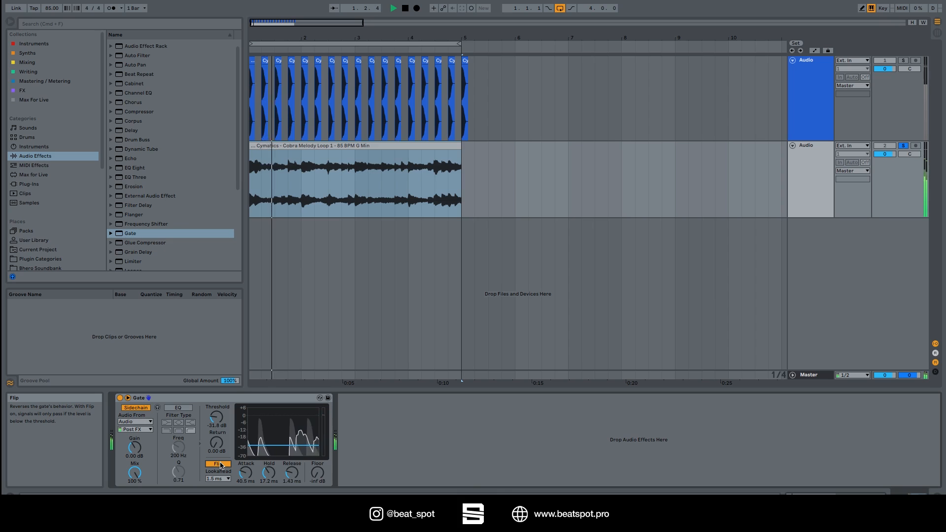
{"action": "left_click_drag", "start_coordinate": [218, 425], "coordinate": [218, 446]}
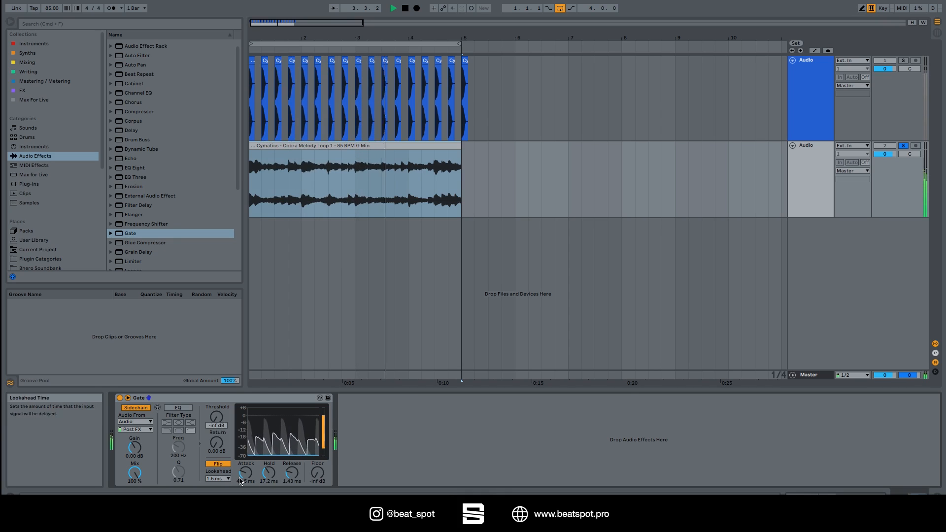
{"action": "left_click_drag", "start_coordinate": [241, 481], "coordinate": [240, 493]}
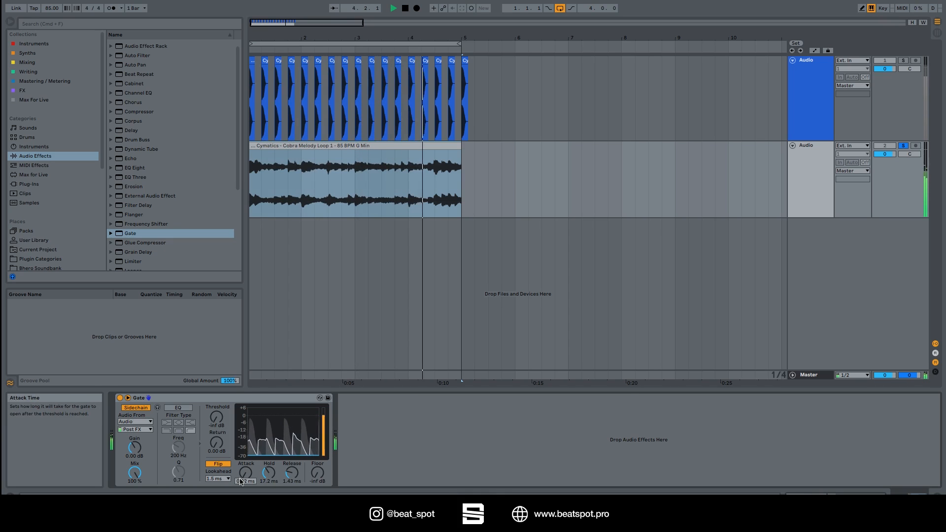